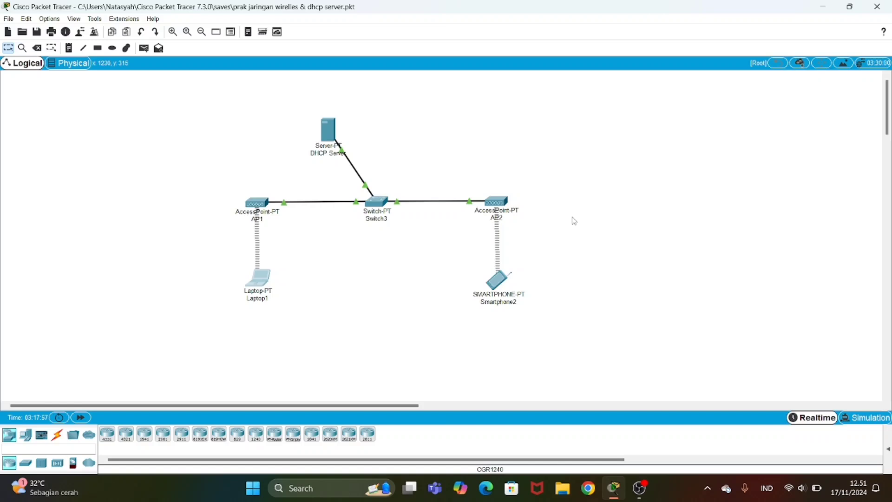
- Review AP1's Port 1 wireless settings, including its SSID, channel, coverage range and WPA2-PSK pass phrase
{"action": "left_click", "coordinate": [256, 204]}
{"action": "left_click", "coordinate": [346, 176]}
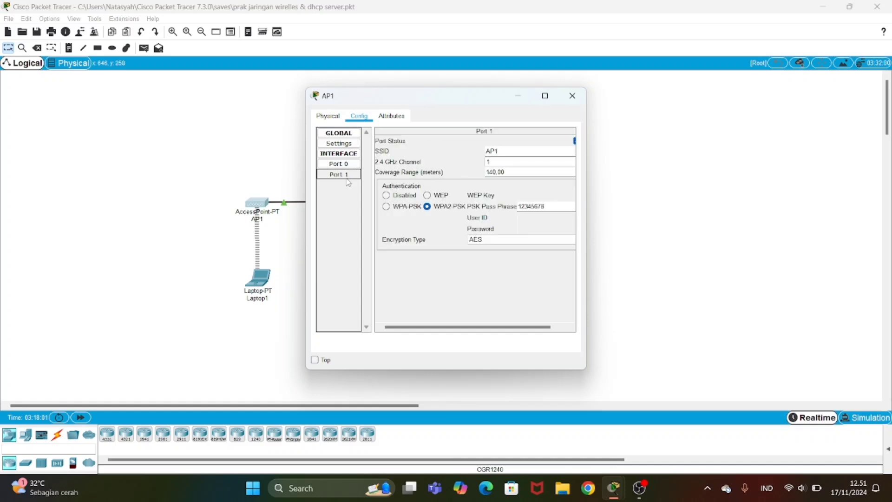
{"action": "left_click_drag", "start_coordinate": [505, 149], "coordinate": [474, 154]}
{"action": "scroll", "coordinate": [474, 166], "scroll_direction": "right", "scroll_amount": 1}
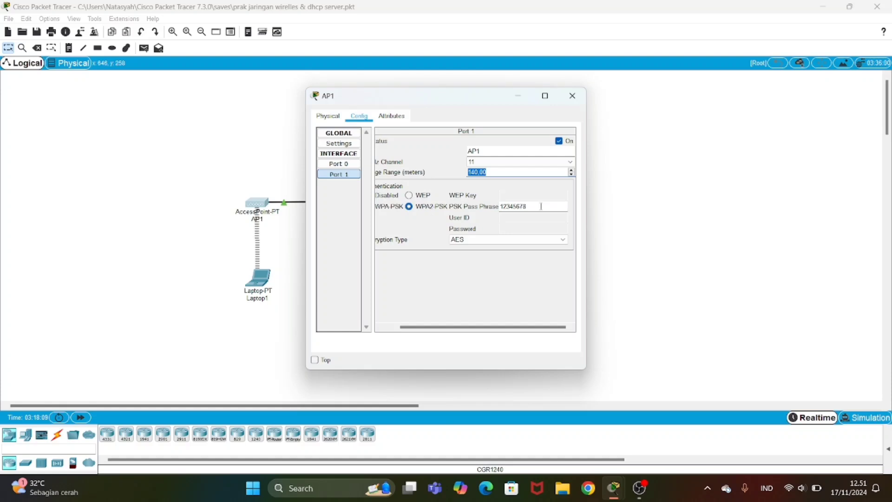
{"action": "left_click_drag", "start_coordinate": [545, 206], "coordinate": [483, 215]}
{"action": "left_click", "coordinate": [572, 95]}
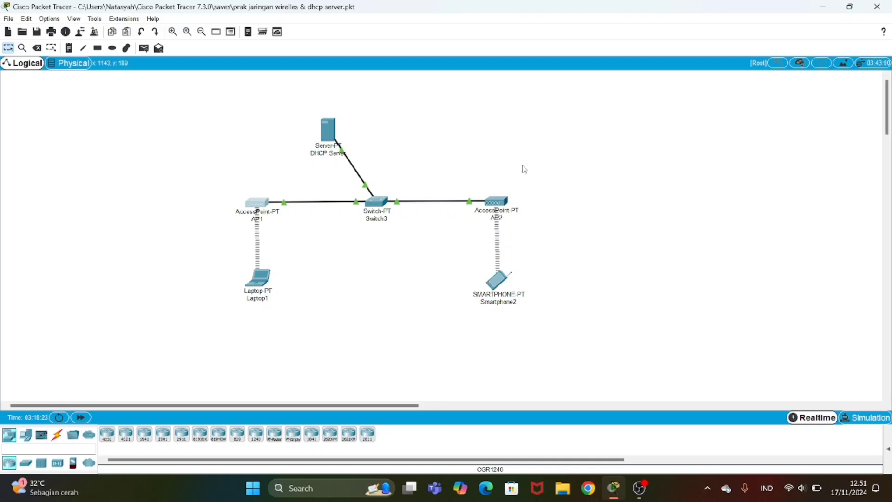
- Review the SSID, channel and authentication settings on Port 1 of access point AP2
{"action": "left_click", "coordinate": [505, 203]}
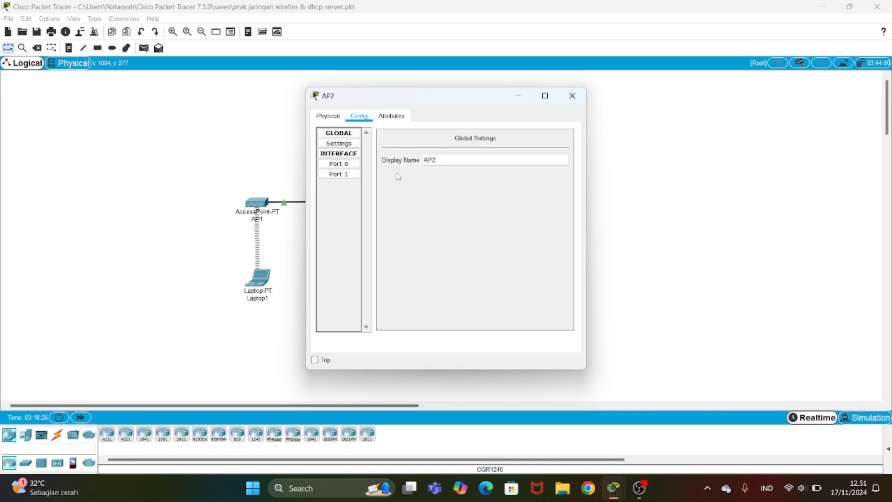
{"action": "left_click", "coordinate": [338, 174]}
{"action": "left_click", "coordinate": [525, 151]}
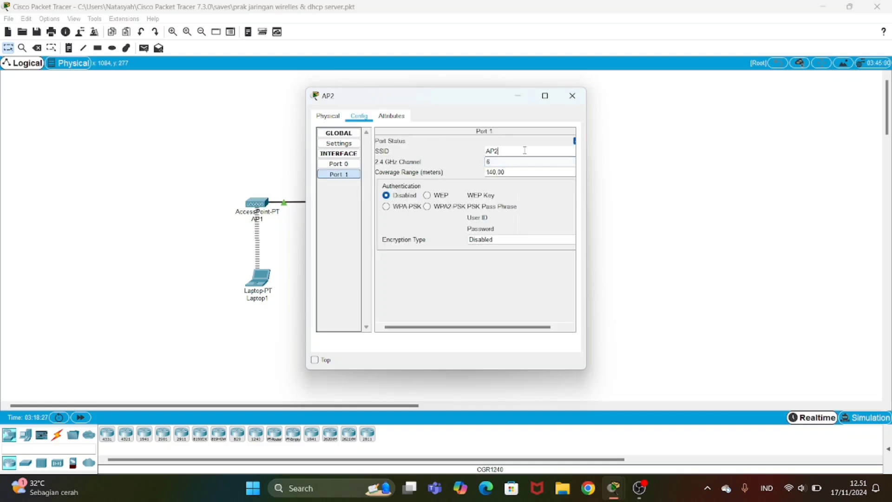
{"action": "left_click_drag", "start_coordinate": [510, 150], "coordinate": [481, 150]}
{"action": "left_click", "coordinate": [487, 163]}
{"action": "left_click", "coordinate": [574, 95]}
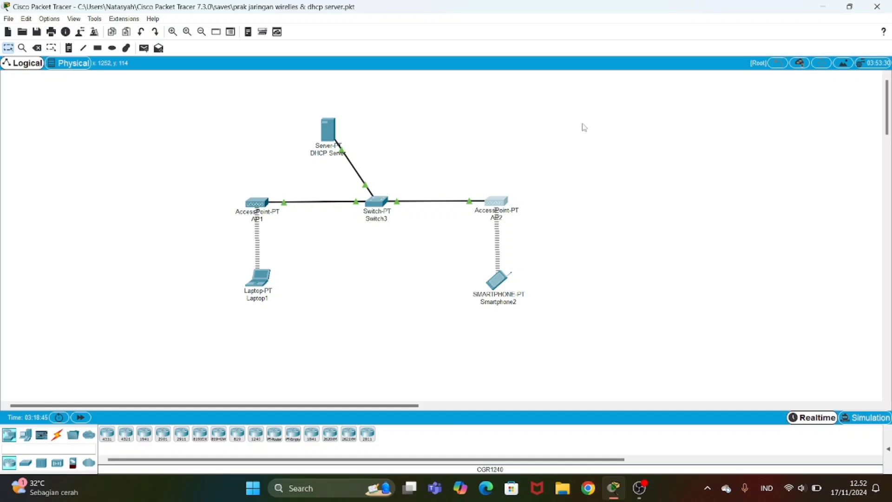
- Examine Laptop1's Wireless0 interface, checking the SSID, WPA2-PSK pass phrase, static IP address and subnet mask
{"action": "left_click", "coordinate": [260, 278]}
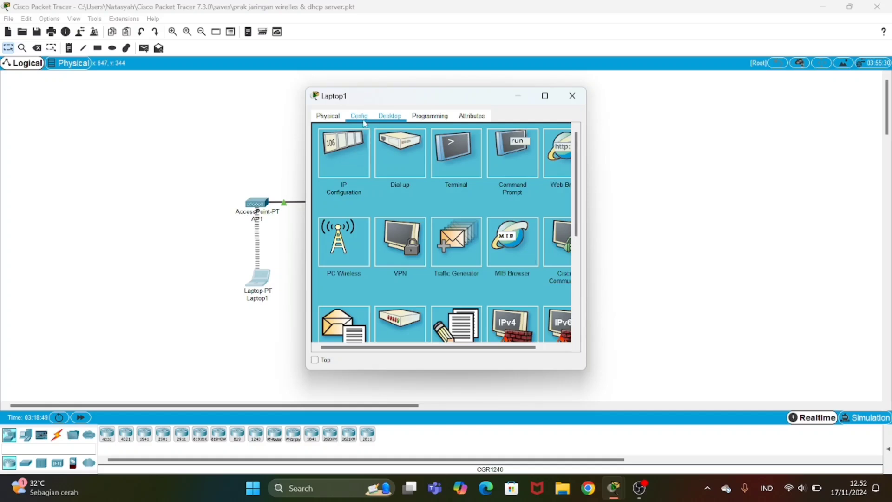
{"action": "left_click", "coordinate": [364, 120]}
{"action": "left_click", "coordinate": [346, 175]}
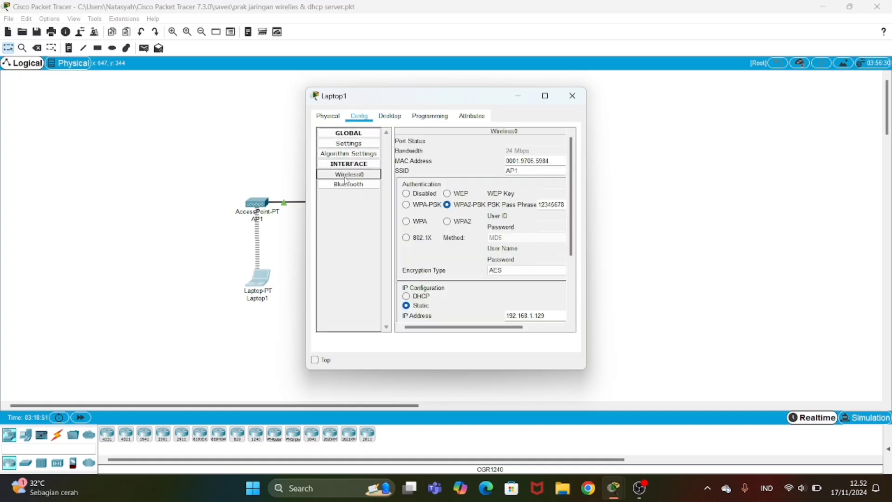
{"action": "left_click", "coordinate": [529, 170]}
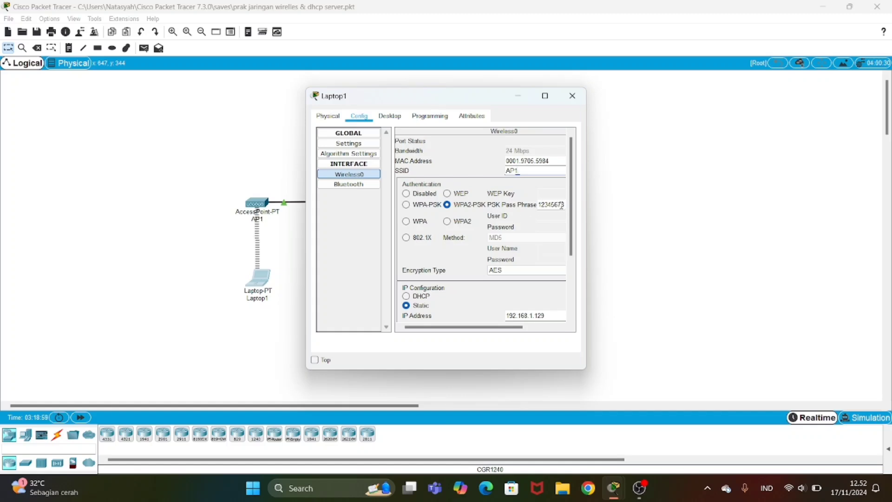
{"action": "left_click_drag", "start_coordinate": [563, 204], "coordinate": [529, 207]}
{"action": "scroll", "coordinate": [516, 257], "scroll_direction": "down", "scroll_amount": 2}
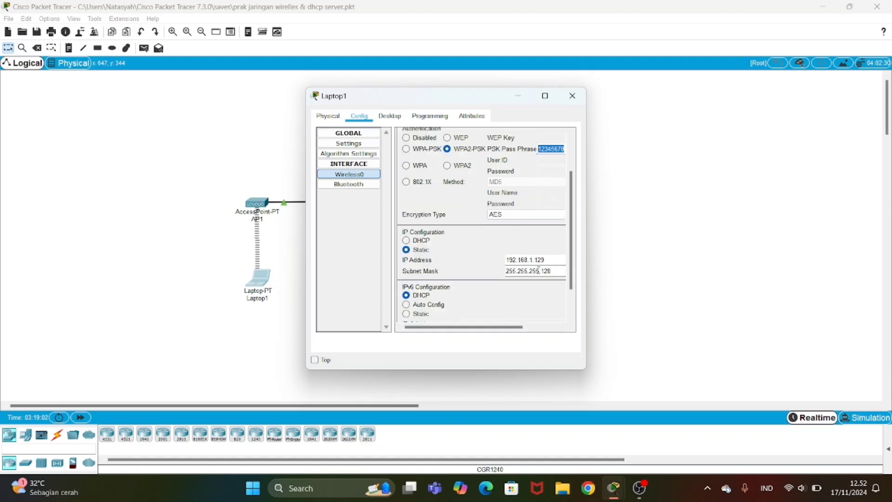
{"action": "left_click_drag", "start_coordinate": [552, 258], "coordinate": [504, 259]}
{"action": "left_click_drag", "start_coordinate": [555, 270], "coordinate": [500, 270]}
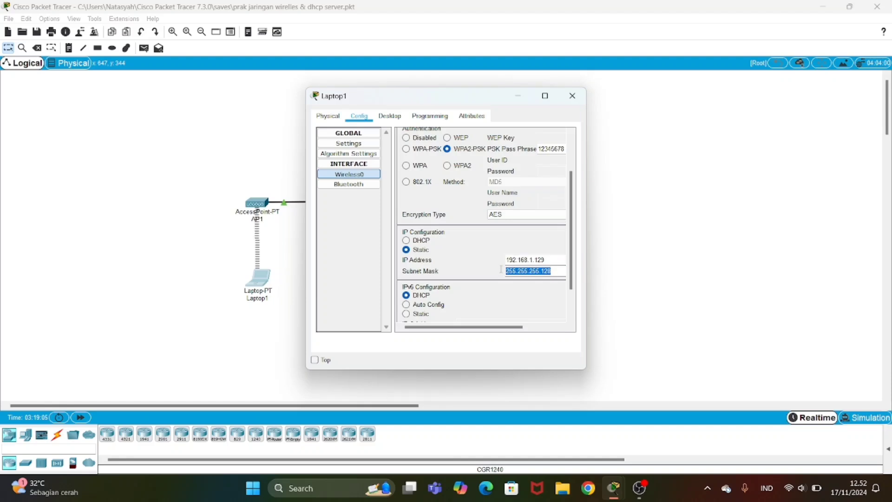
{"action": "left_click", "coordinate": [572, 96]}
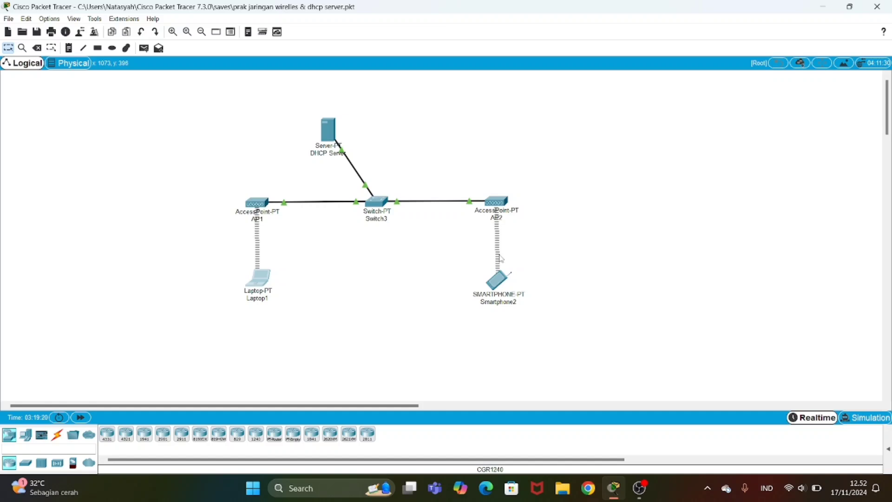
- Examine Smartphone2's Wireless0 interface, checking the SSID, authentication, static IP address and subnet mask
{"action": "left_click", "coordinate": [496, 280]}
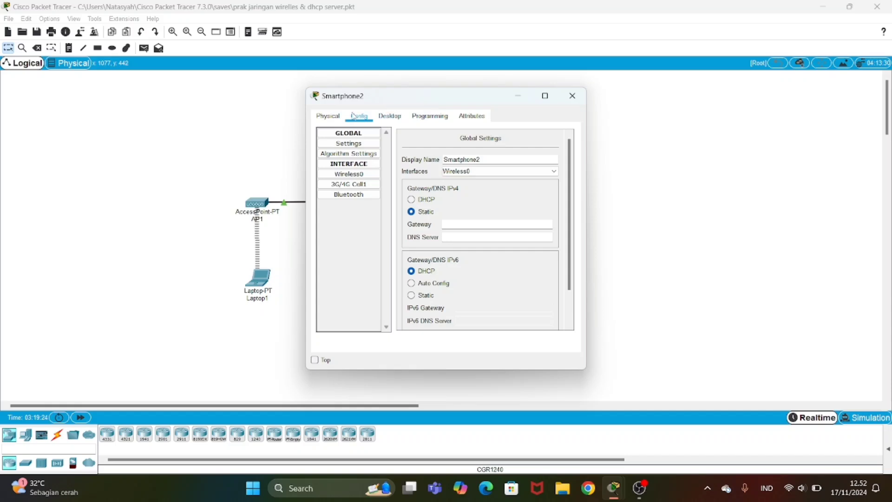
{"action": "left_click", "coordinate": [349, 173]}
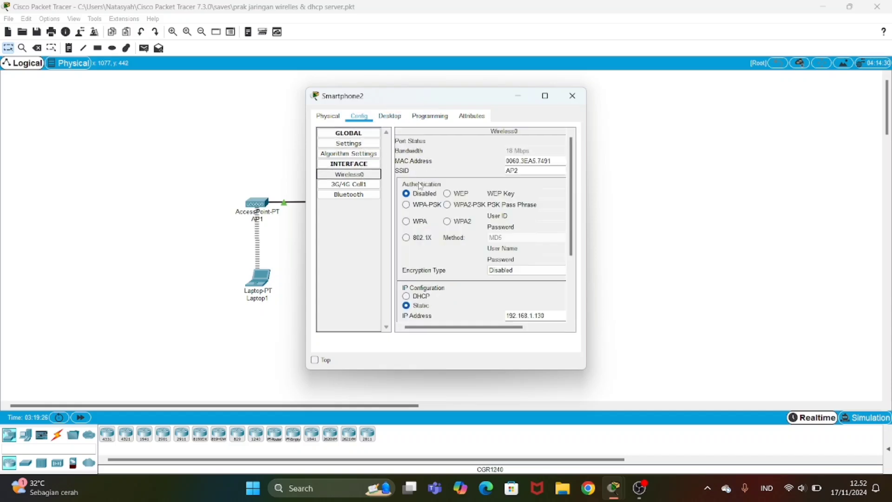
{"action": "left_click_drag", "start_coordinate": [519, 171], "coordinate": [497, 170]}
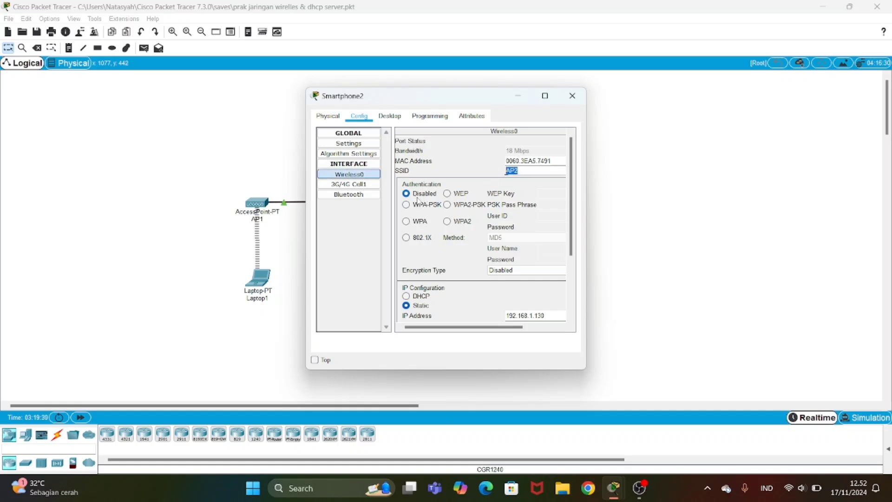
{"action": "scroll", "coordinate": [431, 232], "scroll_direction": "down", "scroll_amount": 5}
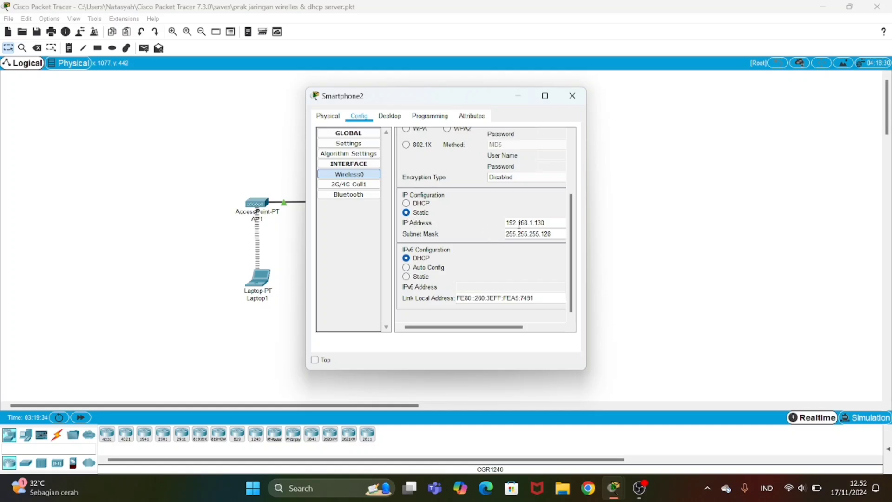
{"action": "left_click_drag", "start_coordinate": [549, 223], "coordinate": [504, 223]}
{"action": "left_click", "coordinate": [542, 234]}
{"action": "left_click_drag", "start_coordinate": [551, 234], "coordinate": [505, 235]}
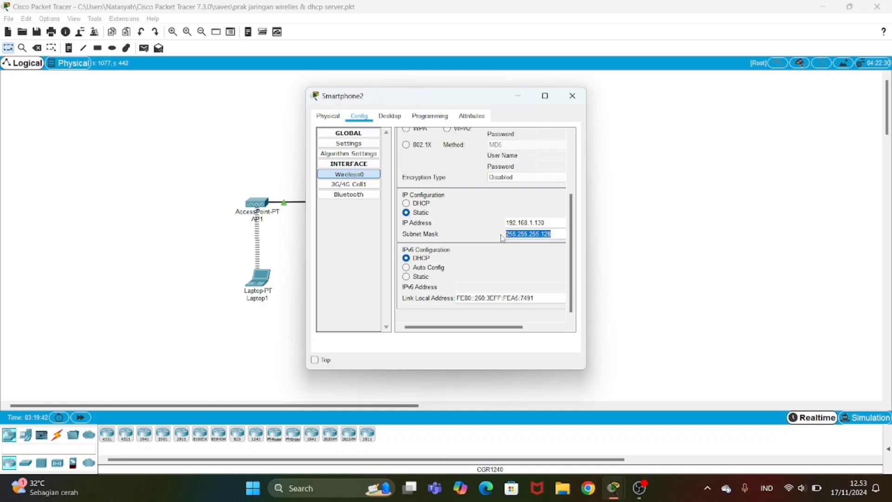
{"action": "left_click", "coordinate": [503, 236]}
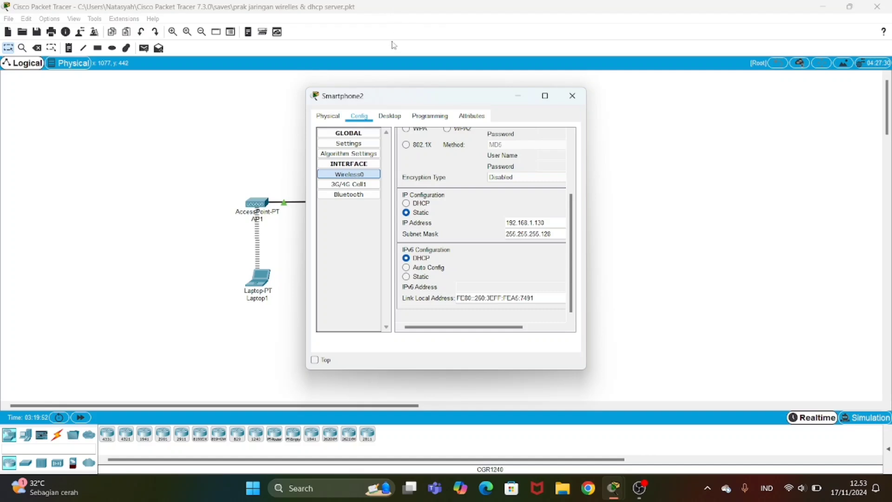
{"action": "left_click", "coordinate": [574, 95]}
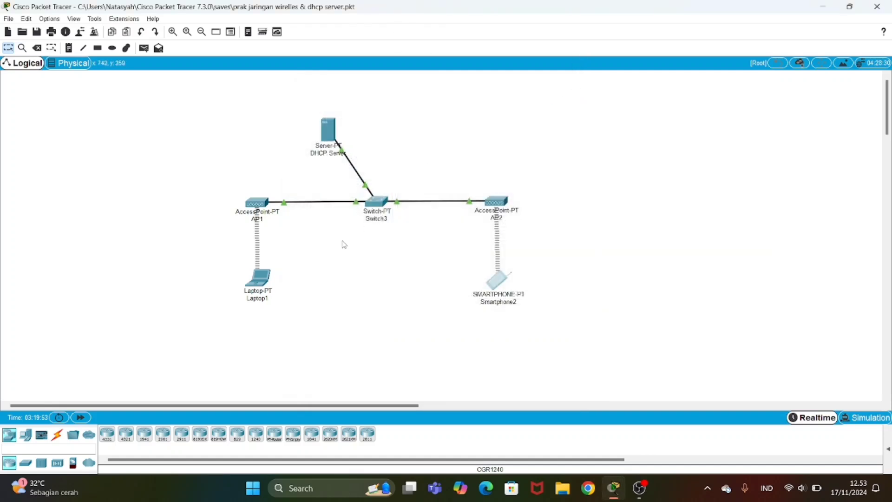
- Test connectivity from Laptop1 to Smartphone2 by running ping 192.168.1.130 in the laptop's Command Prompt
{"action": "double_click", "coordinate": [263, 281]}
{"action": "left_click", "coordinate": [390, 115]}
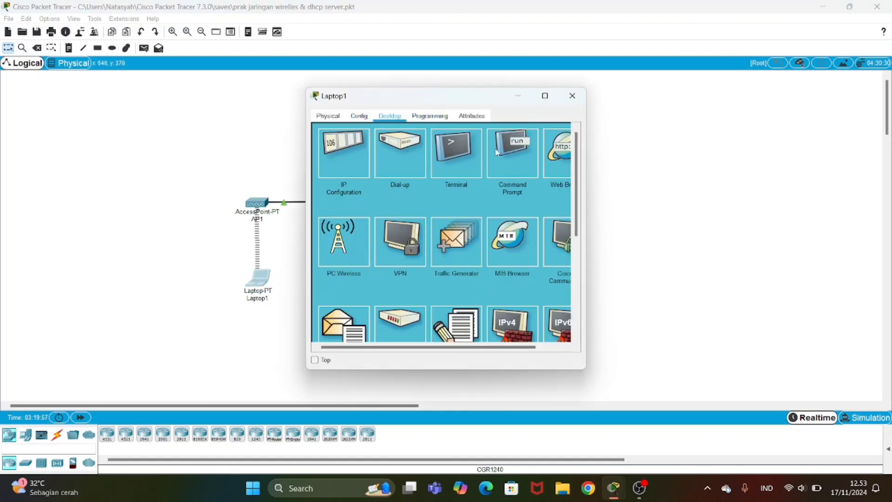
{"action": "left_click", "coordinate": [513, 152]}
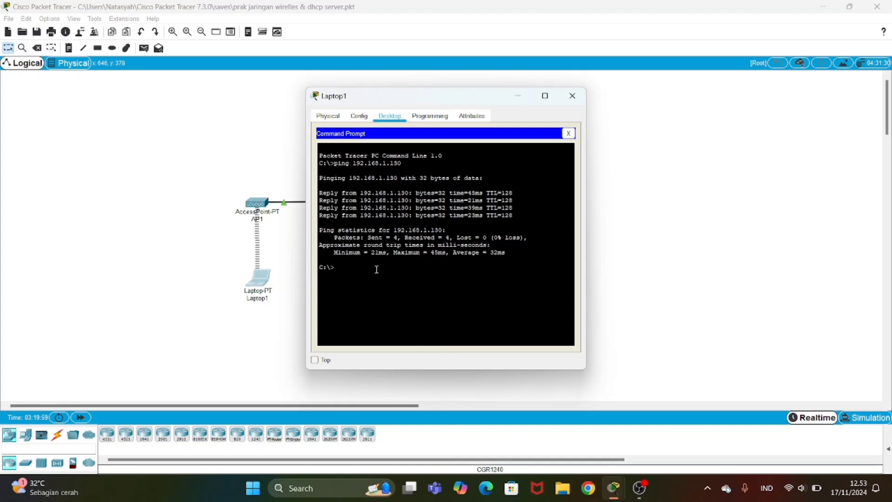
{"action": "type", "text": "ping 192.168.1.130"}
{"action": "key", "text": "Return"}
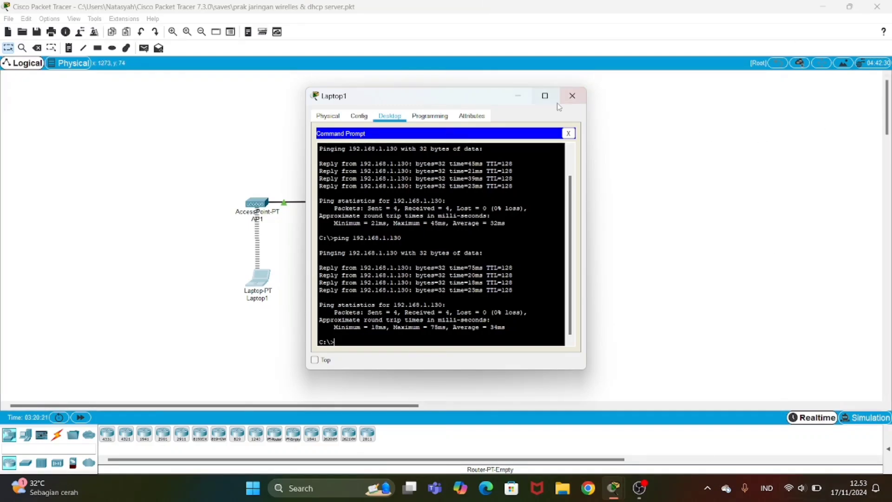
{"action": "left_click", "coordinate": [572, 96]}
- Run ping 192.168.1.130 from Smartphone2's Command Prompt
{"action": "left_click", "coordinate": [496, 279]}
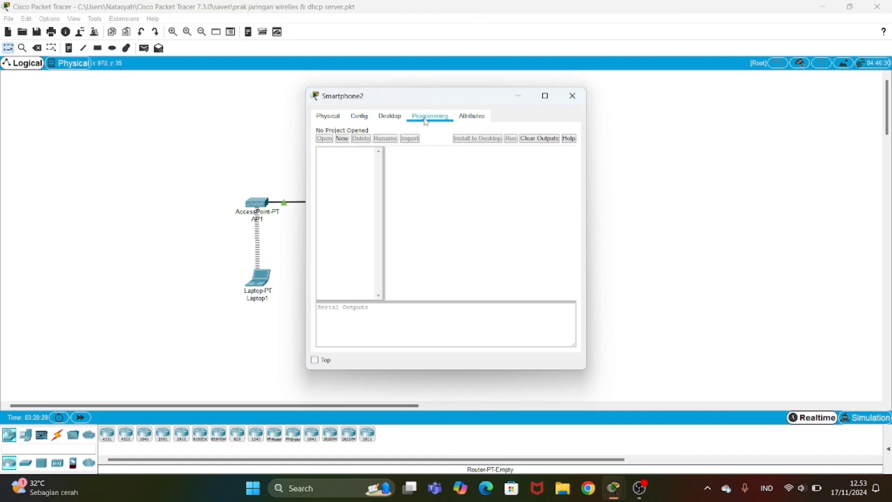
{"action": "left_click", "coordinate": [429, 117]}
{"action": "left_click", "coordinate": [382, 114]}
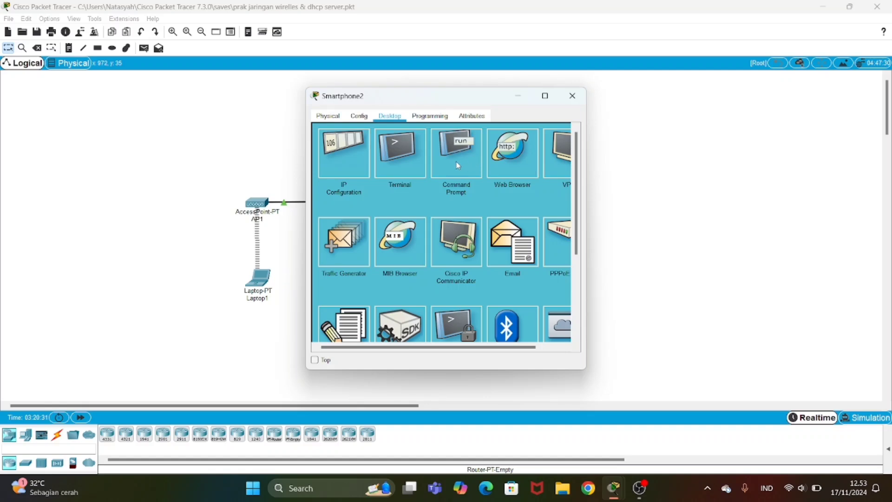
{"action": "left_click", "coordinate": [475, 161]}
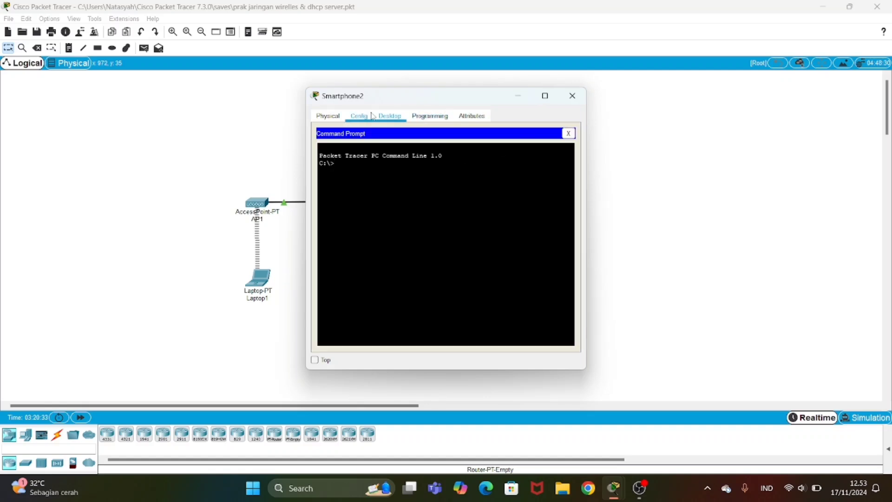
{"action": "left_click", "coordinate": [568, 135]}
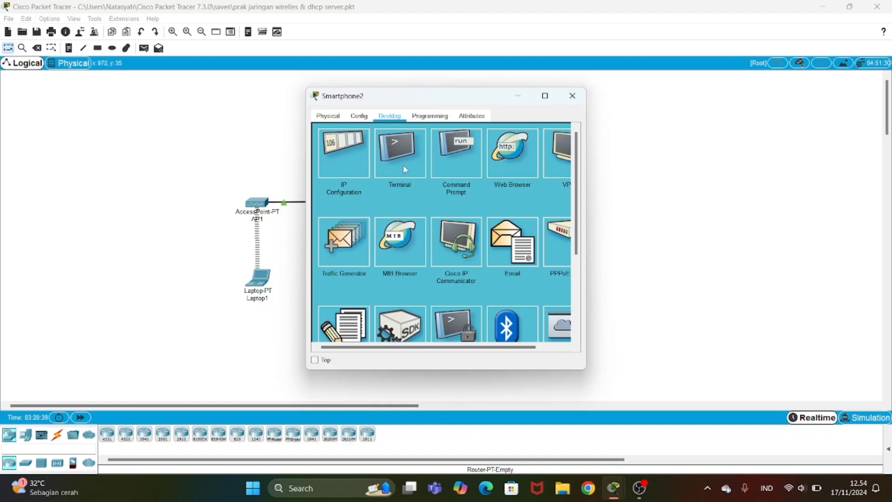
{"action": "left_click", "coordinate": [453, 153]}
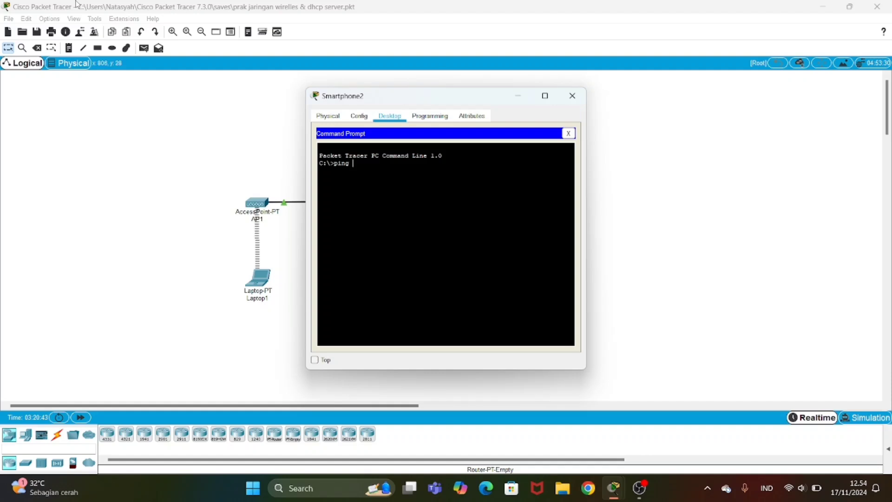
{"action": "type", "text": "ping 192.168.1.130"}
{"action": "key", "text": "Return"}
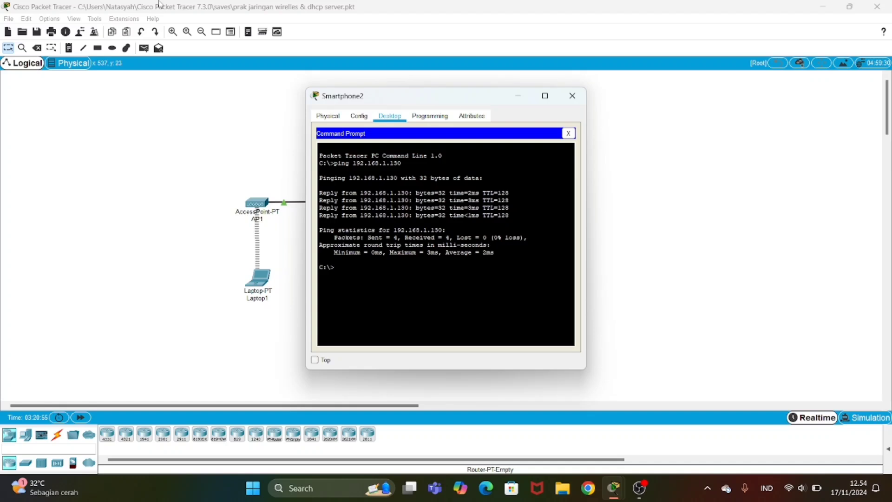
{"action": "left_click", "coordinate": [574, 96]}
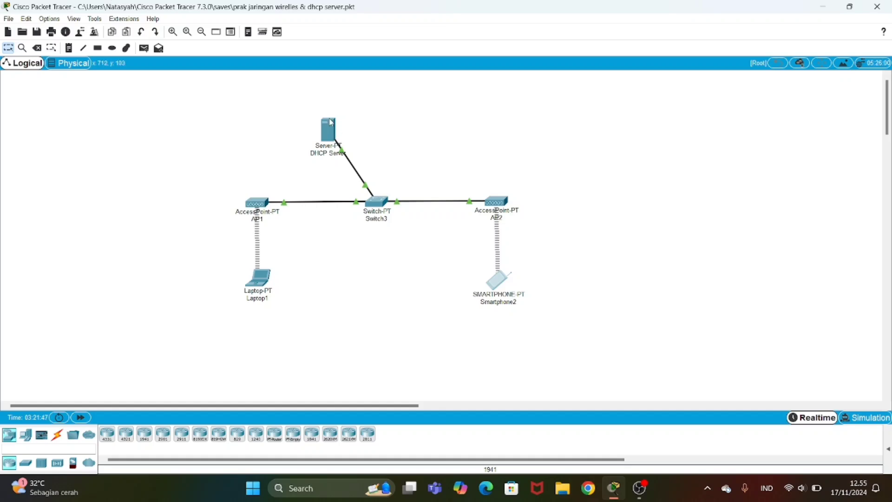
- Review the DHCP Server's static IP configuration, checking its IP address, subnet mask, default gateway and DNS server
{"action": "left_click", "coordinate": [328, 130]}
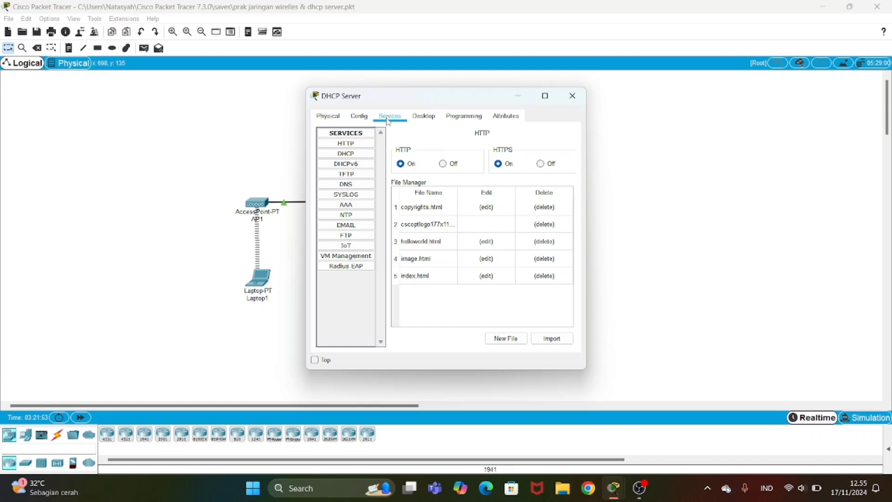
{"action": "left_click", "coordinate": [414, 118]}
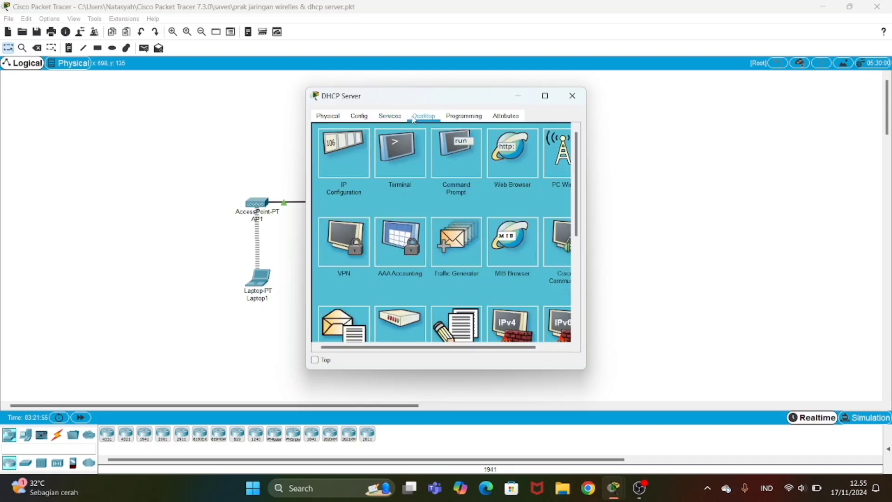
{"action": "left_click", "coordinate": [325, 155]}
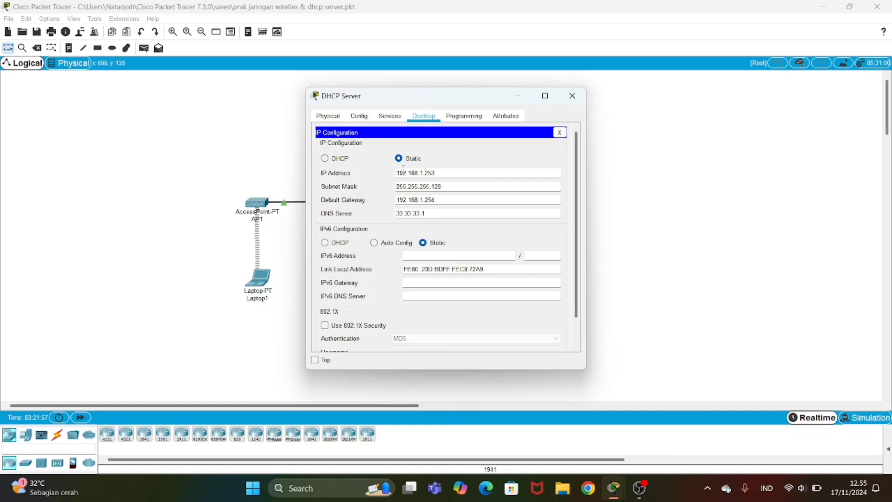
{"action": "left_click_drag", "start_coordinate": [444, 174], "coordinate": [384, 174]}
{"action": "left_click_drag", "start_coordinate": [448, 186], "coordinate": [388, 187]}
{"action": "left_click_drag", "start_coordinate": [444, 200], "coordinate": [383, 202]}
{"action": "left_click_drag", "start_coordinate": [440, 213], "coordinate": [382, 215]}
{"action": "left_click", "coordinate": [573, 95]}
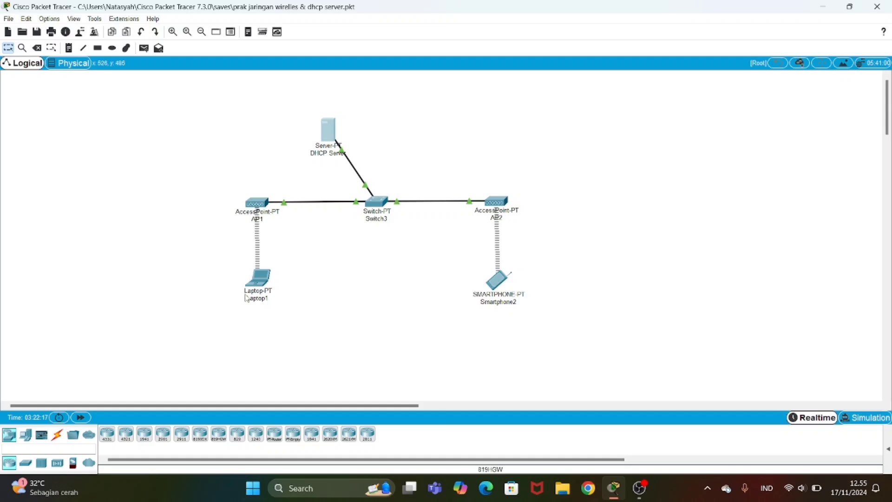
- Set the start IP address of the DHCP Server's serverPool to 192.168.1.151 and save the pool
{"action": "left_click", "coordinate": [329, 134]}
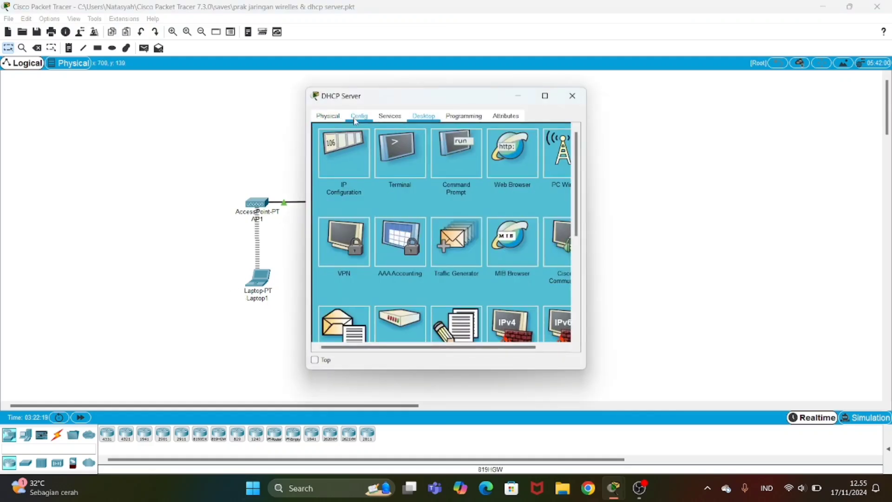
{"action": "left_click", "coordinate": [389, 116]}
{"action": "left_click", "coordinate": [346, 153]}
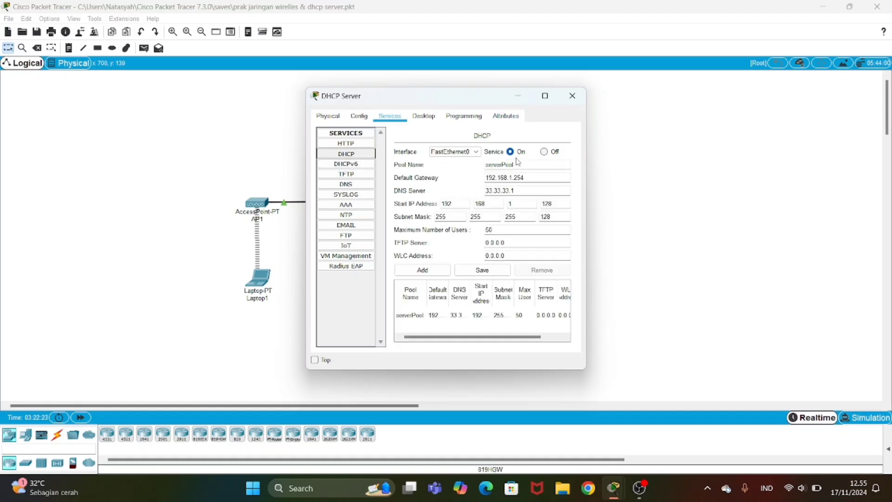
{"action": "left_click_drag", "start_coordinate": [525, 178], "coordinate": [480, 199]}
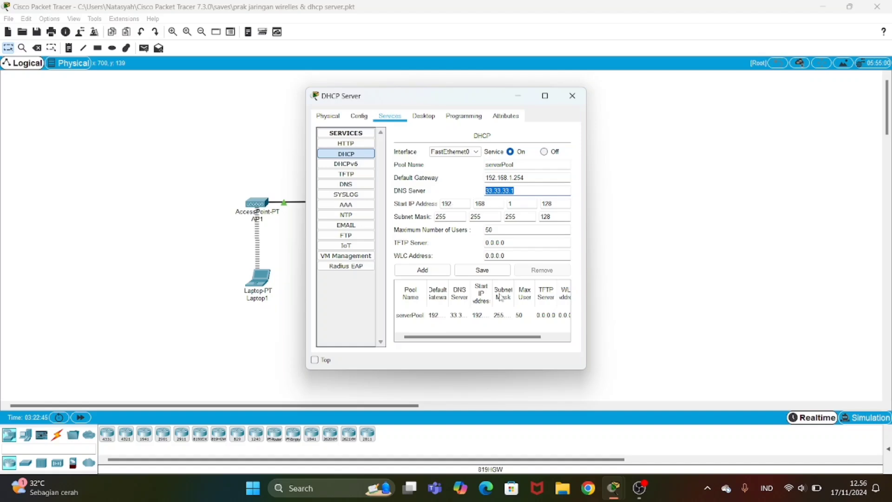
{"action": "left_click_drag", "start_coordinate": [450, 205], "coordinate": [544, 206]}
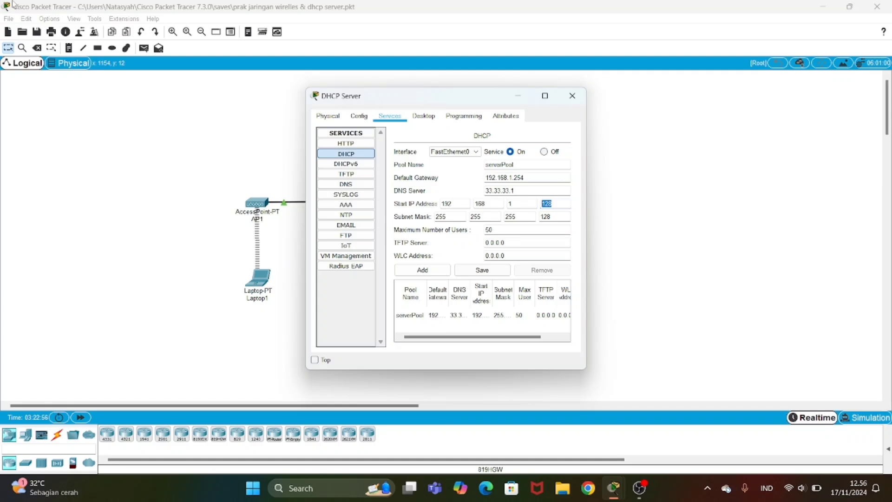
{"action": "key", "text": "BackSpace"}
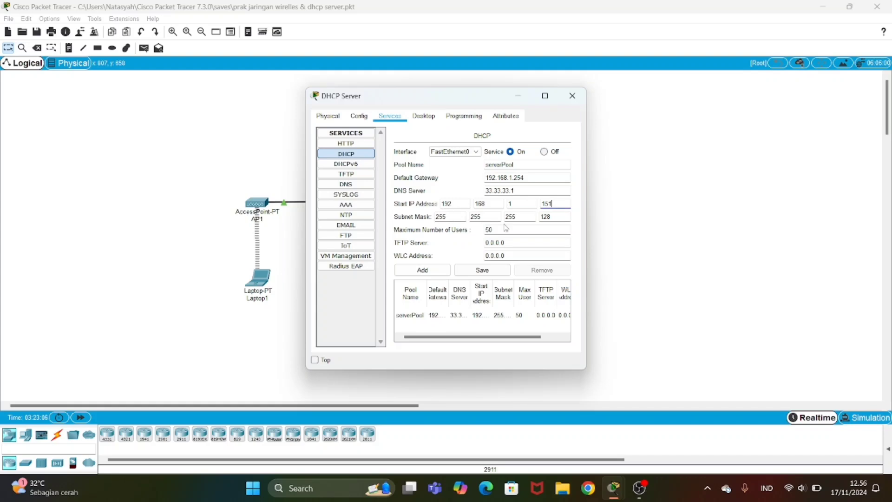
{"action": "left_click", "coordinate": [482, 272]}
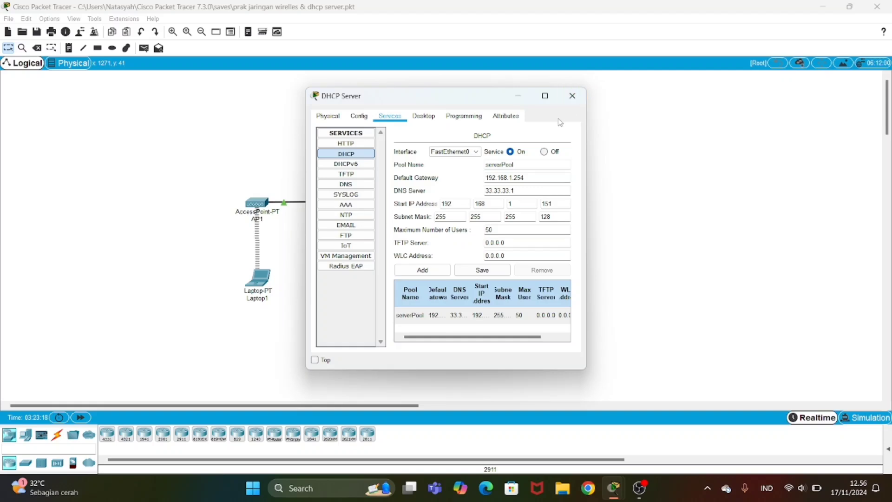
{"action": "left_click", "coordinate": [573, 97]}
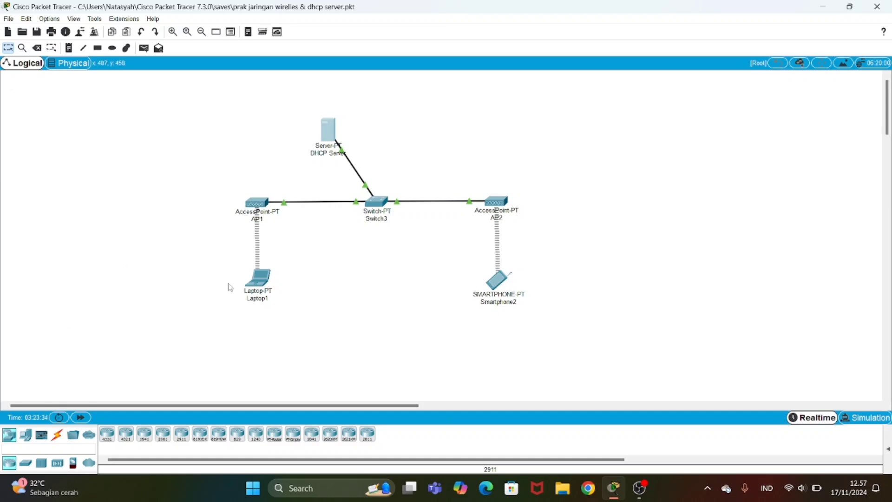
- Switch Laptop1's Wireless0 IPv4 configuration from static to DHCP
{"action": "left_click", "coordinate": [243, 294]}
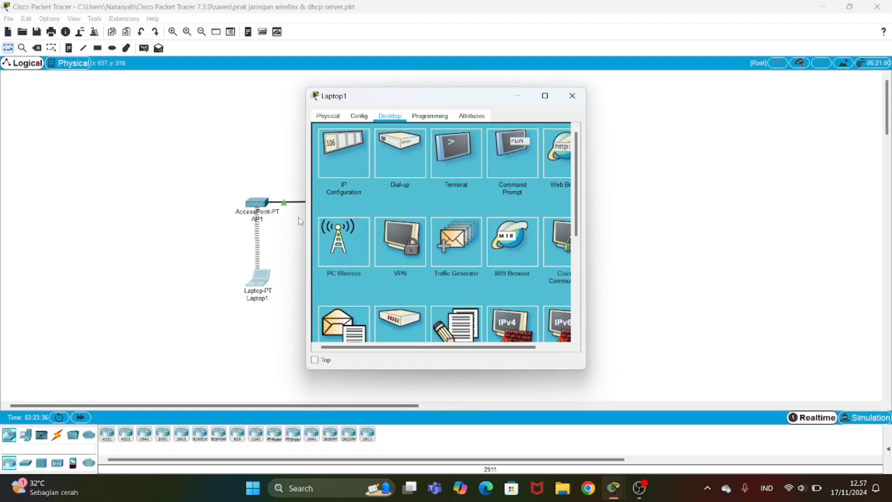
{"action": "left_click", "coordinate": [348, 156]}
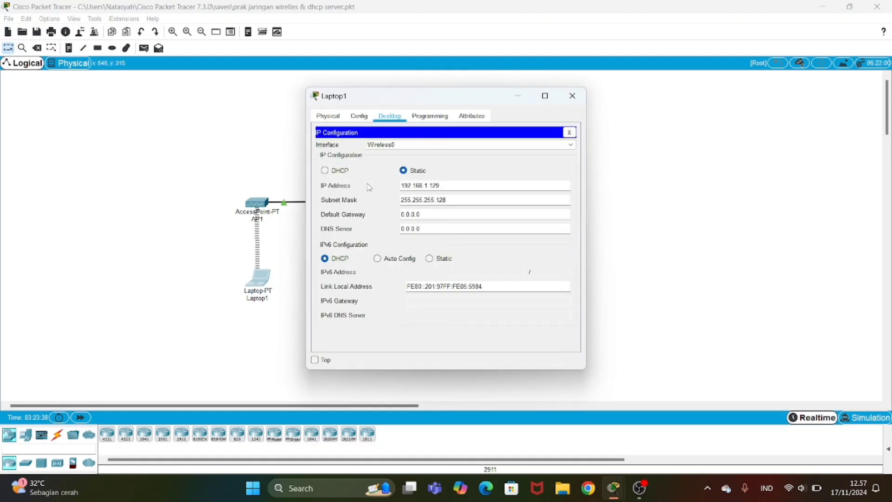
{"action": "left_click", "coordinate": [325, 170]}
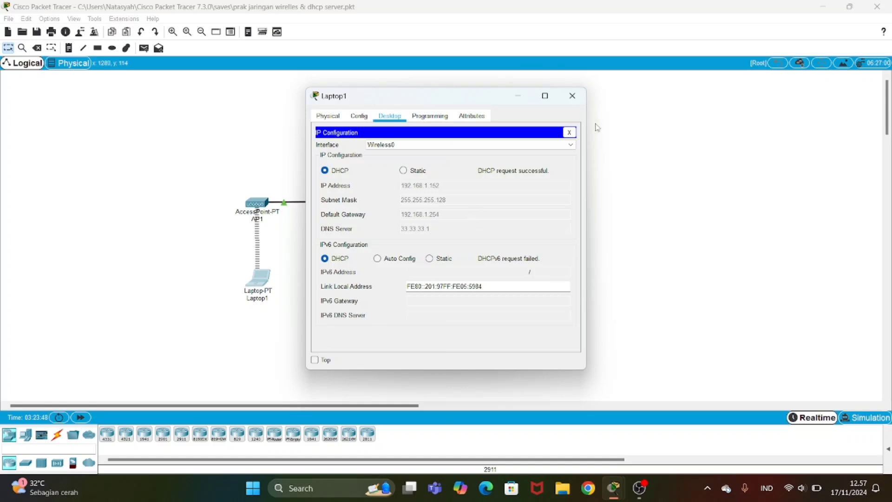
{"action": "left_click", "coordinate": [574, 97]}
- Switch Smartphone2's Wireless0 IPv4 configuration from static to DHCP
{"action": "left_click", "coordinate": [501, 288]}
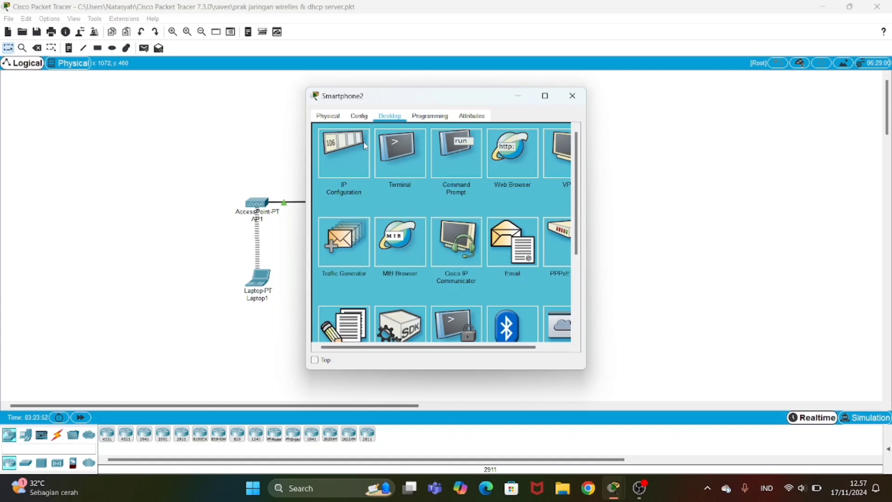
{"action": "left_click", "coordinate": [351, 153]}
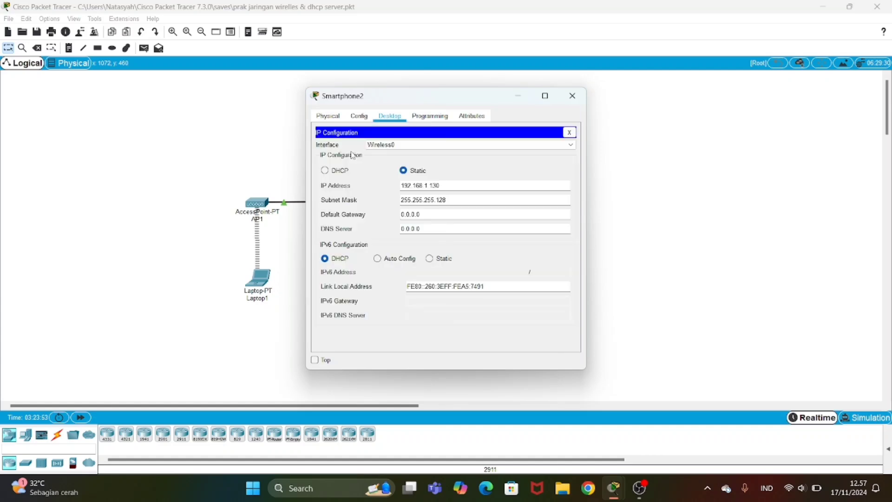
{"action": "left_click", "coordinate": [324, 170]}
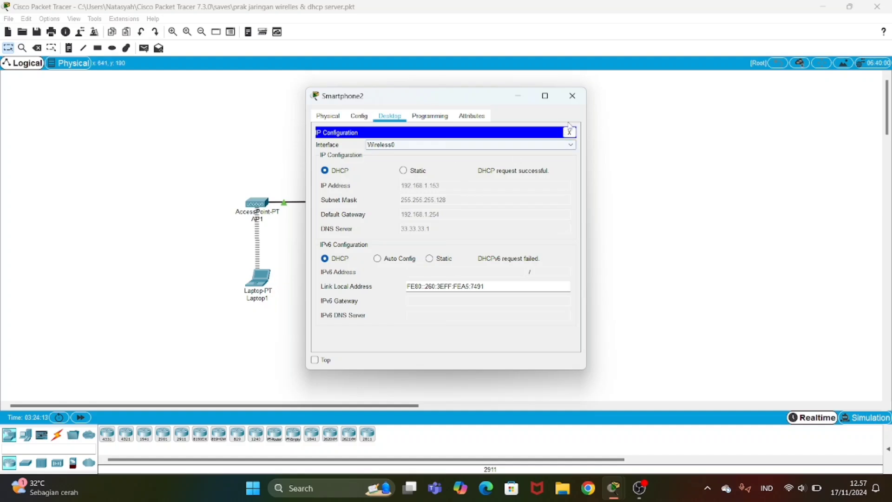
{"action": "left_click", "coordinate": [573, 96]}
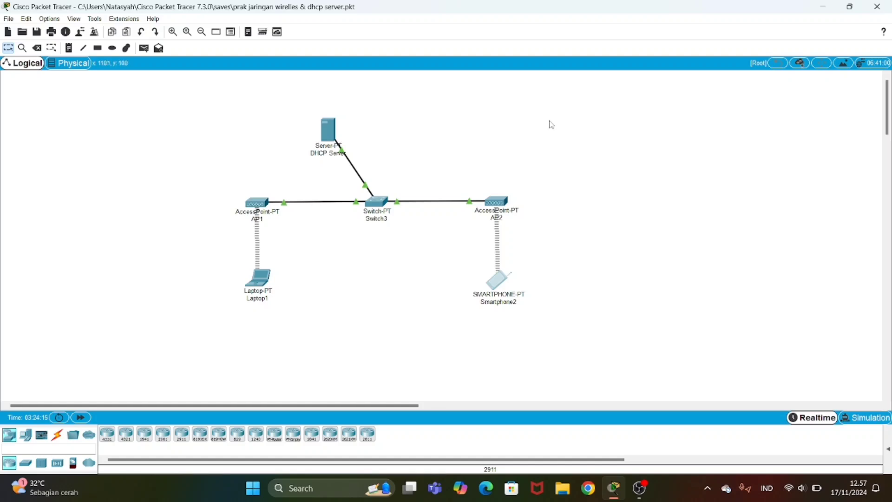